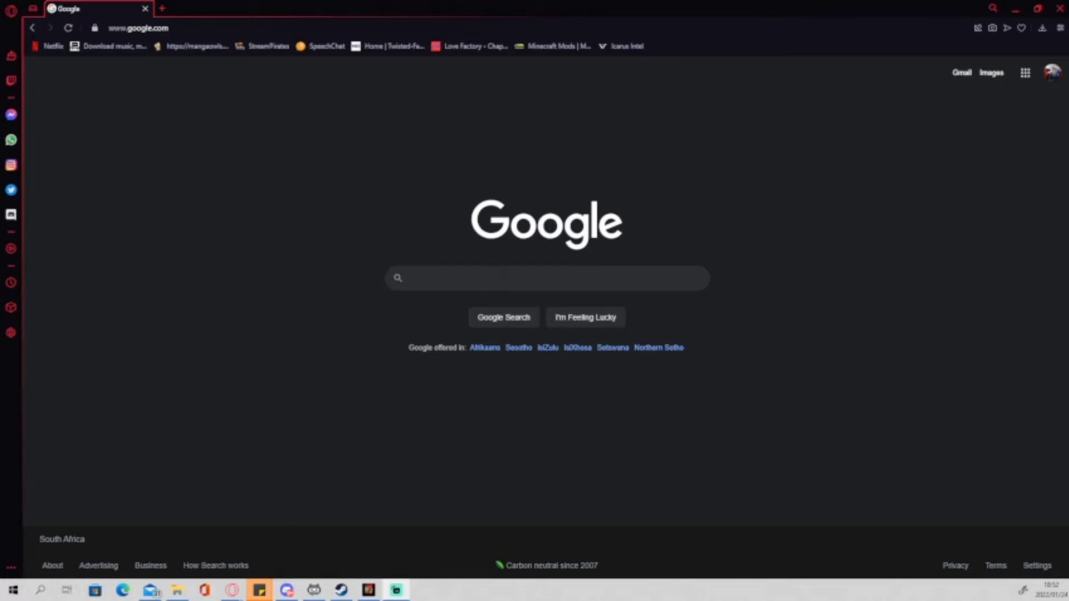
- Search Google for "7d2d mod launcher"
left_click(426, 279)
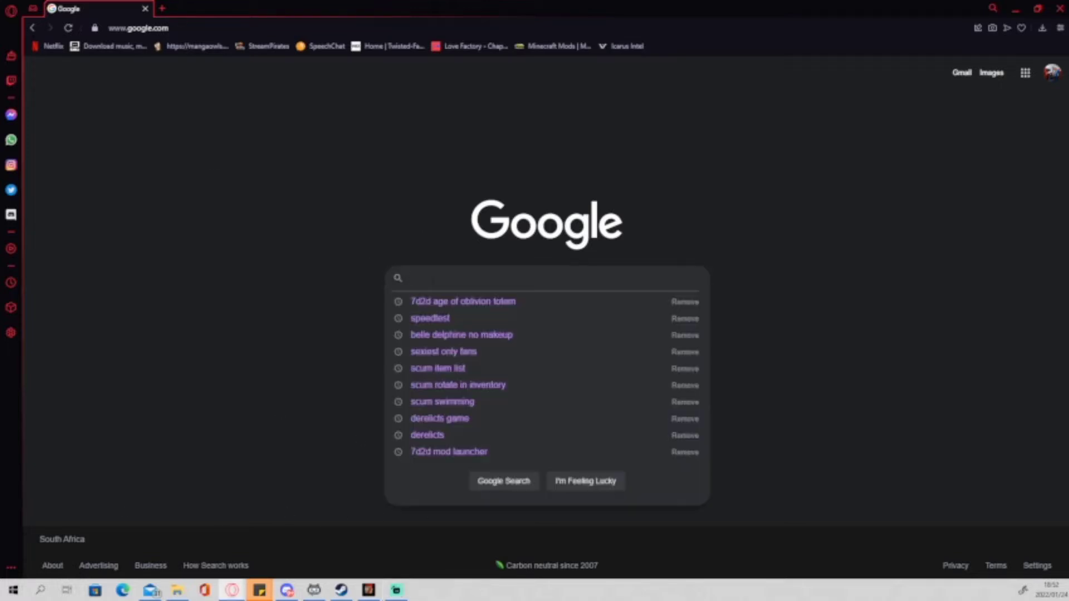
type("7d2d")
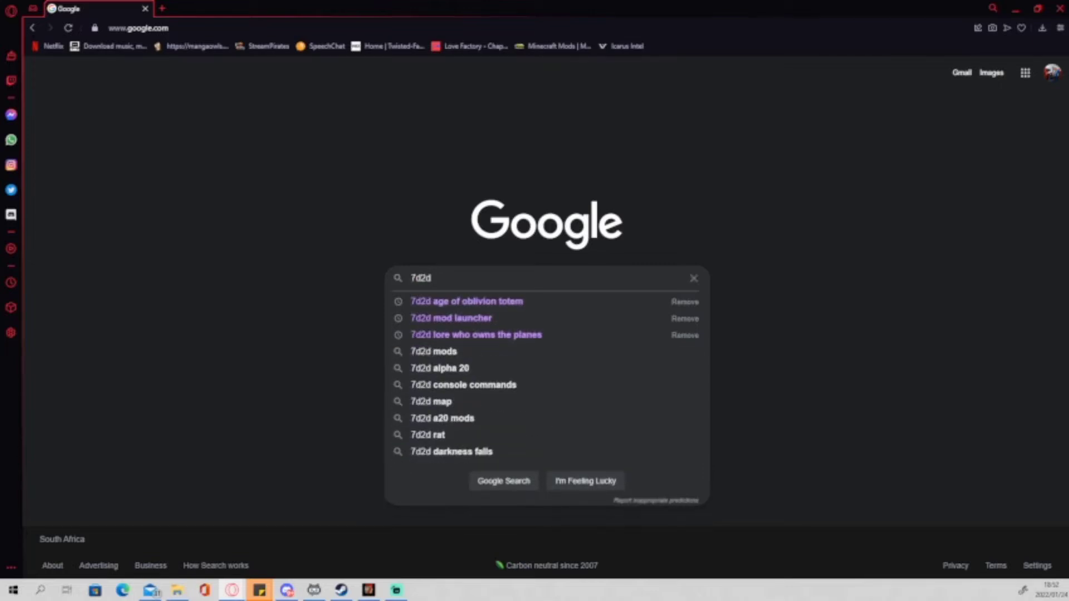
type(" mod launcher")
key("Return")
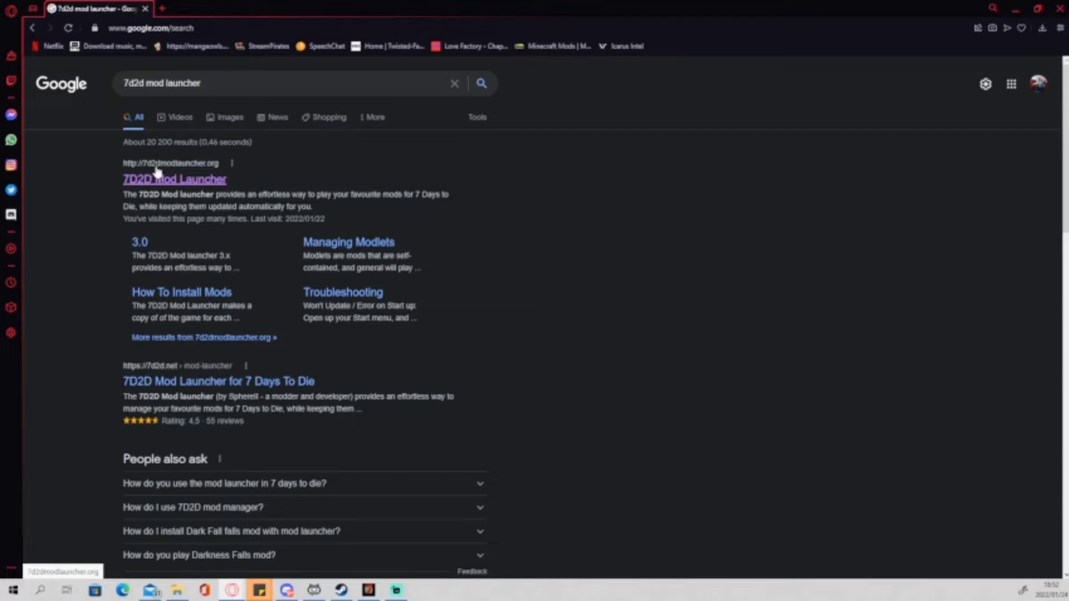
- Open the 7D2D Mod Launcher website from the 7d2dmodlauncher.org search result
scroll(550, 320, "up", 1)
scroll(550, 320, "up", 2)
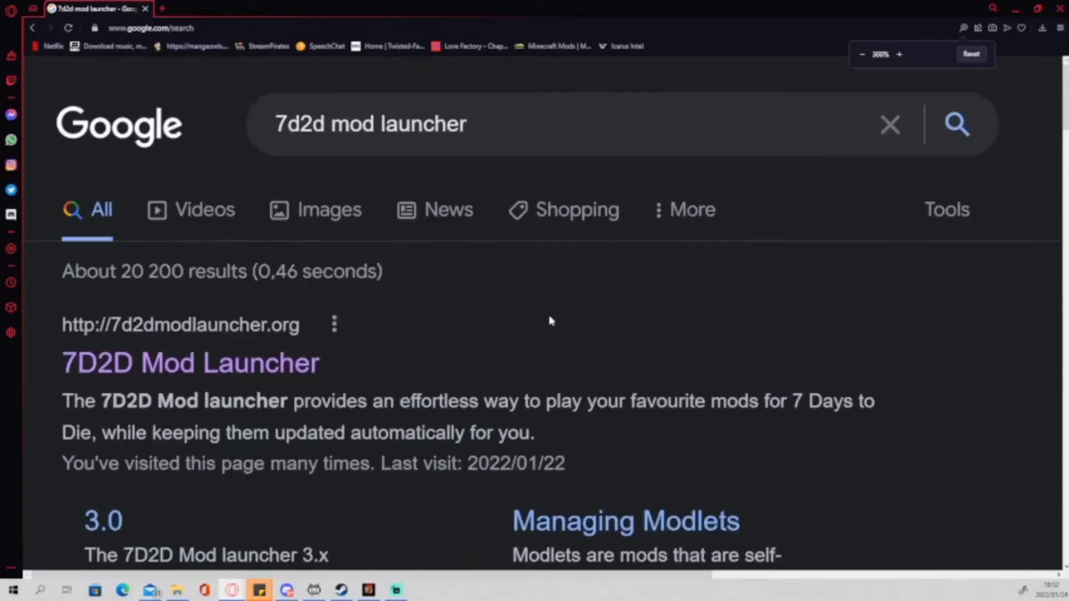
scroll(537, 325, "up", 1)
scroll(512, 336, "down", 1)
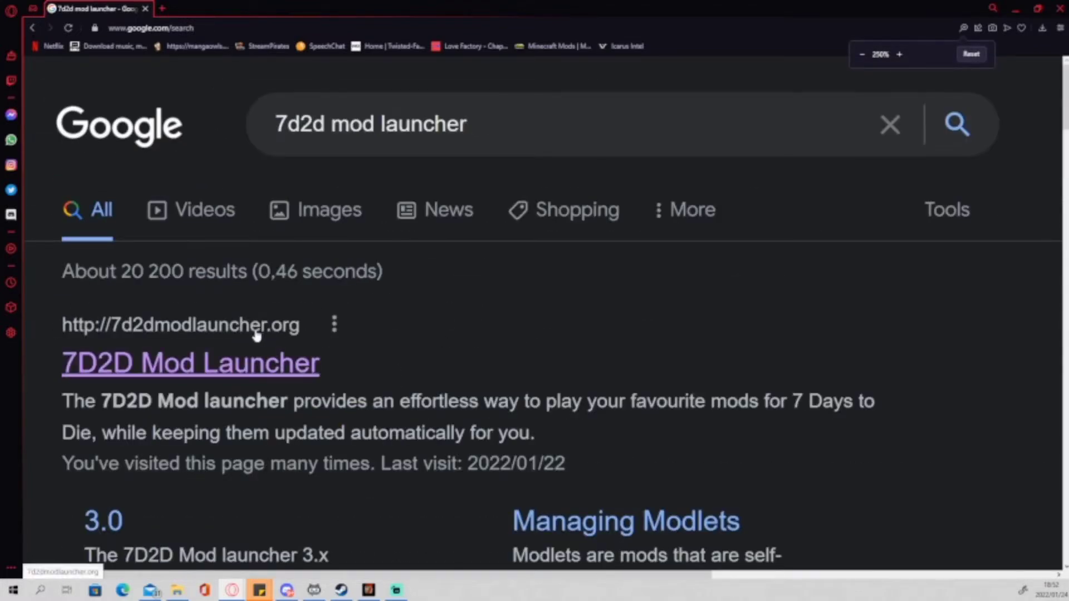
left_click(175, 373)
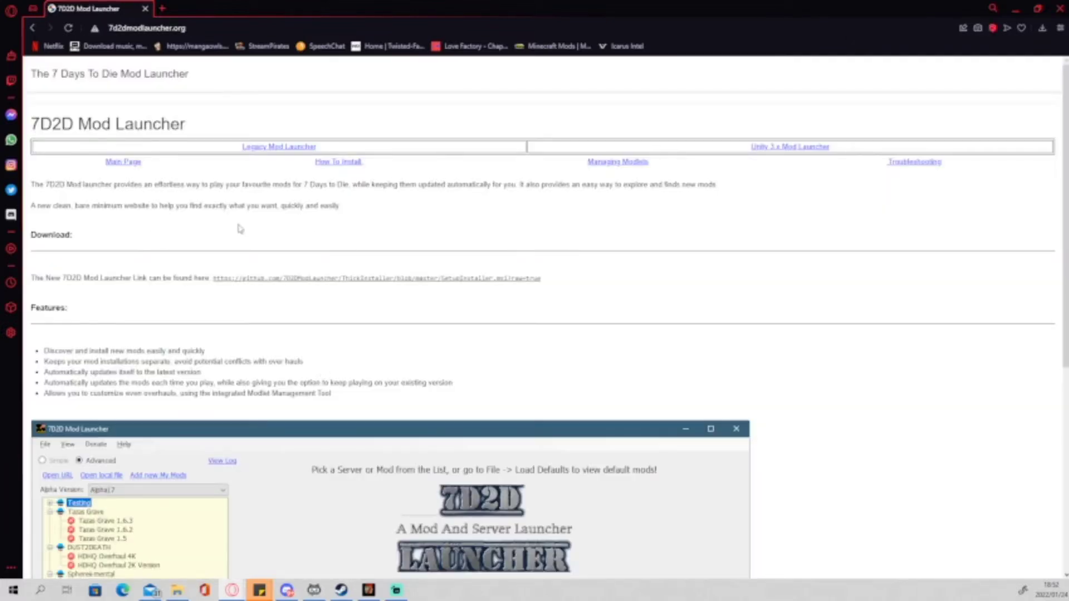
- Download the new mod launcher installer from the website and save SetupInstaller.msi in the Downloads folder
scroll(401, 303, "down", 5)
scroll(355, 355, "up", 5)
scroll(354, 355, "down", 6)
scroll(429, 360, "up", 5)
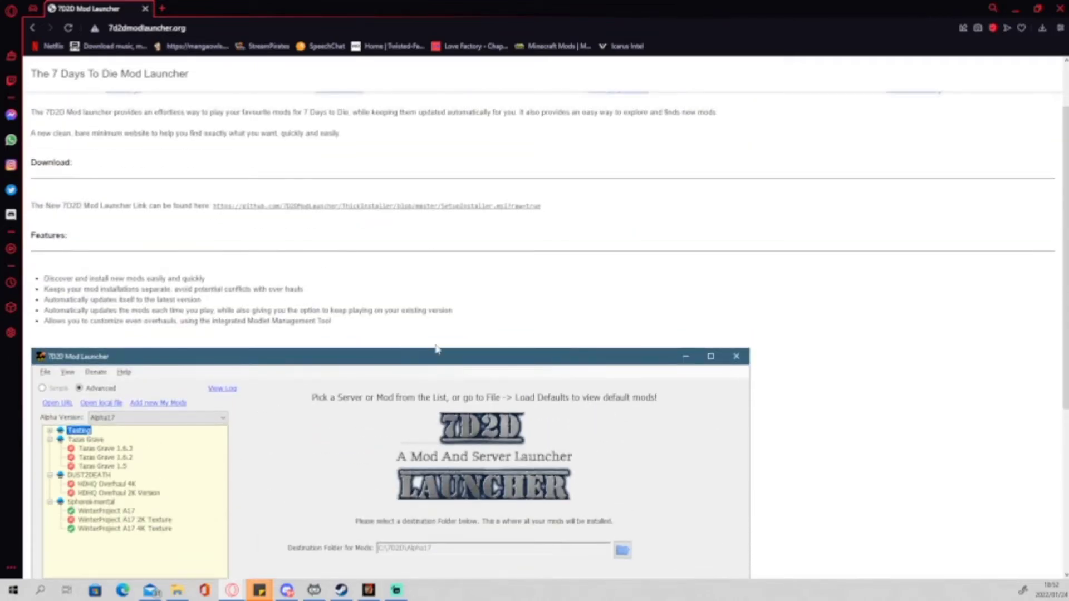
scroll(390, 338, "up", 1)
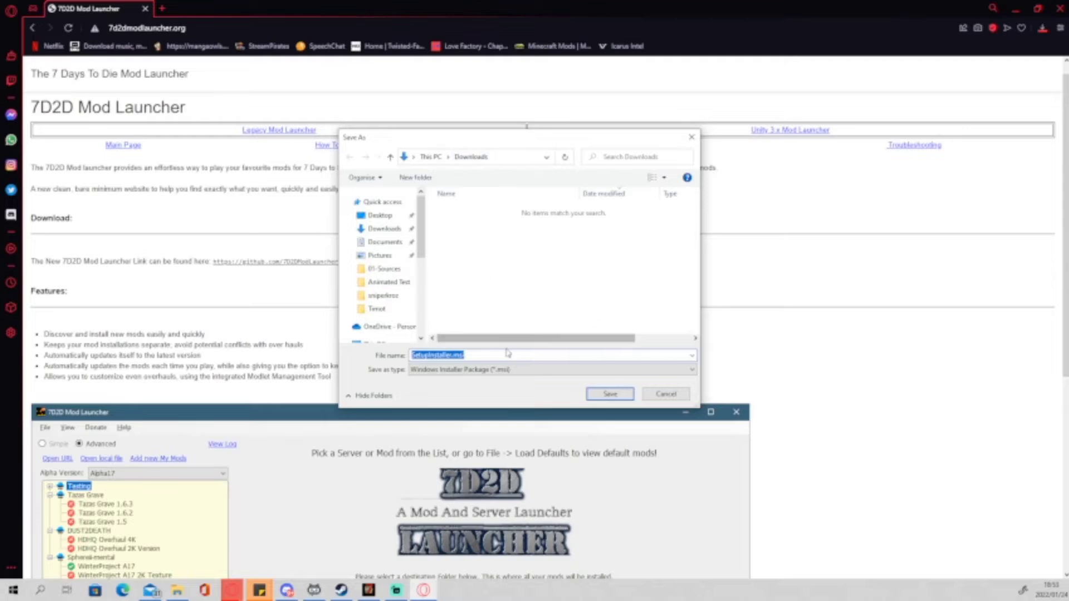
left_click(610, 393)
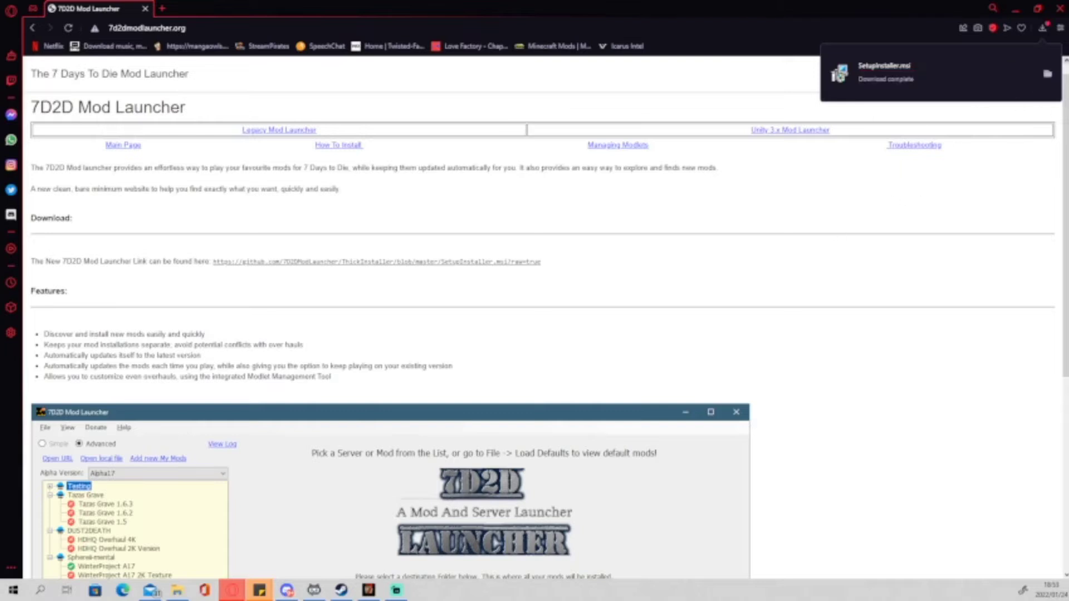
- Run the downloaded SetupInstaller.msi from its folder and finish the 7D2D Mod Launcher installation
left_click(1049, 77)
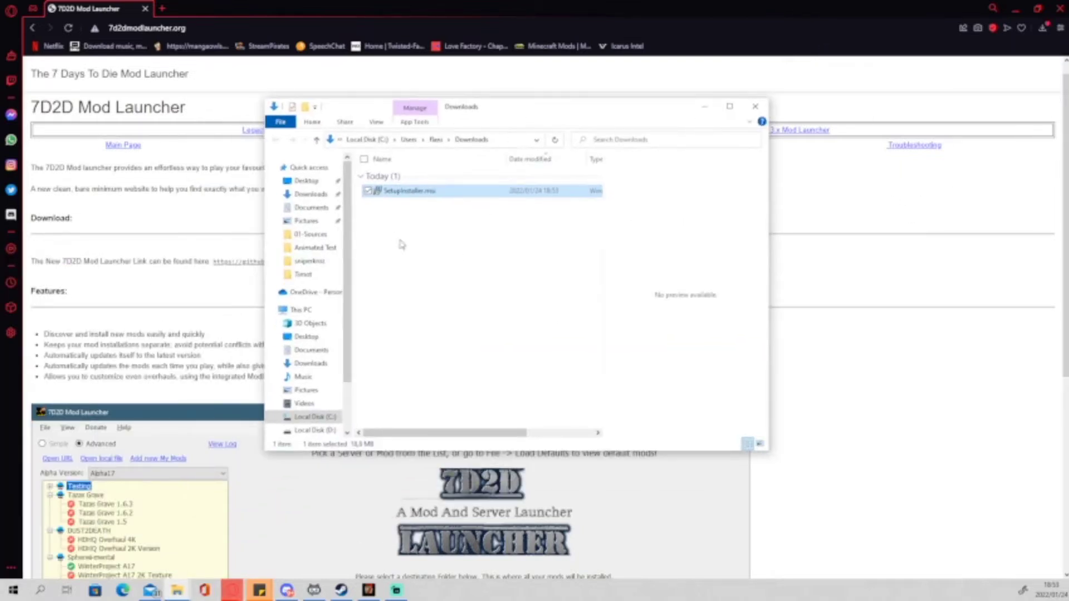
key("Return")
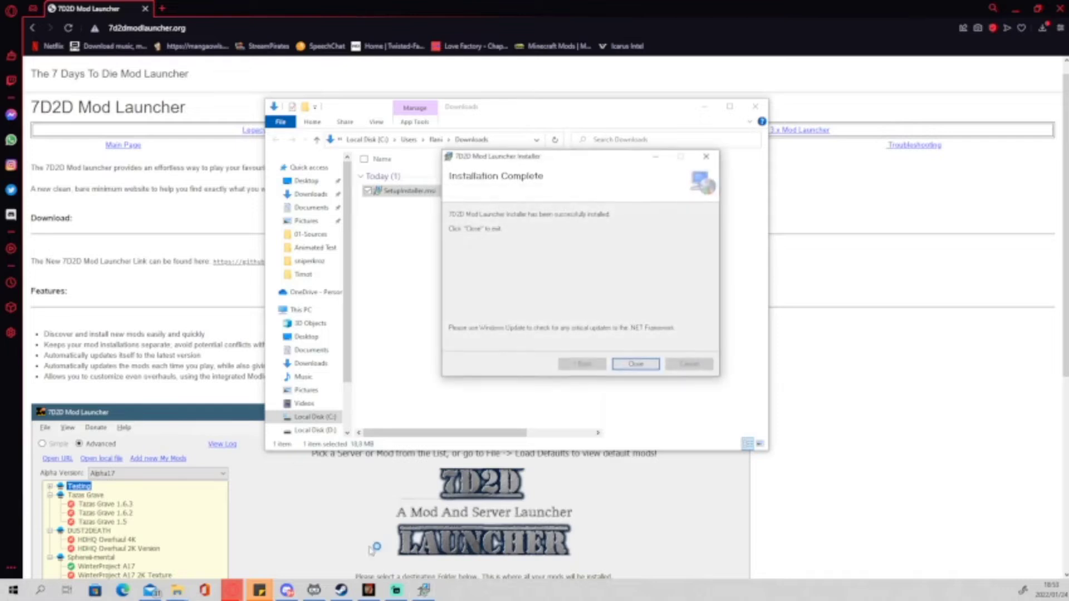
left_click(636, 365)
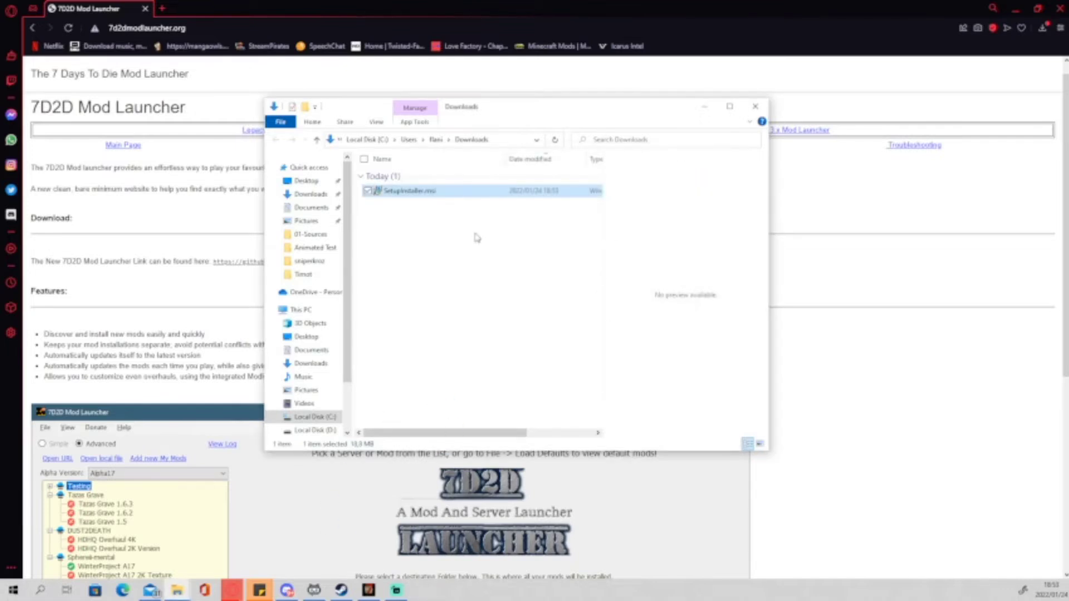
- Minimize the open windows and launch 7D2DModLauncher from its desktop shortcut
left_click(705, 107)
left_click(1016, 8)
left_click_drag(438, 242, 663, 443)
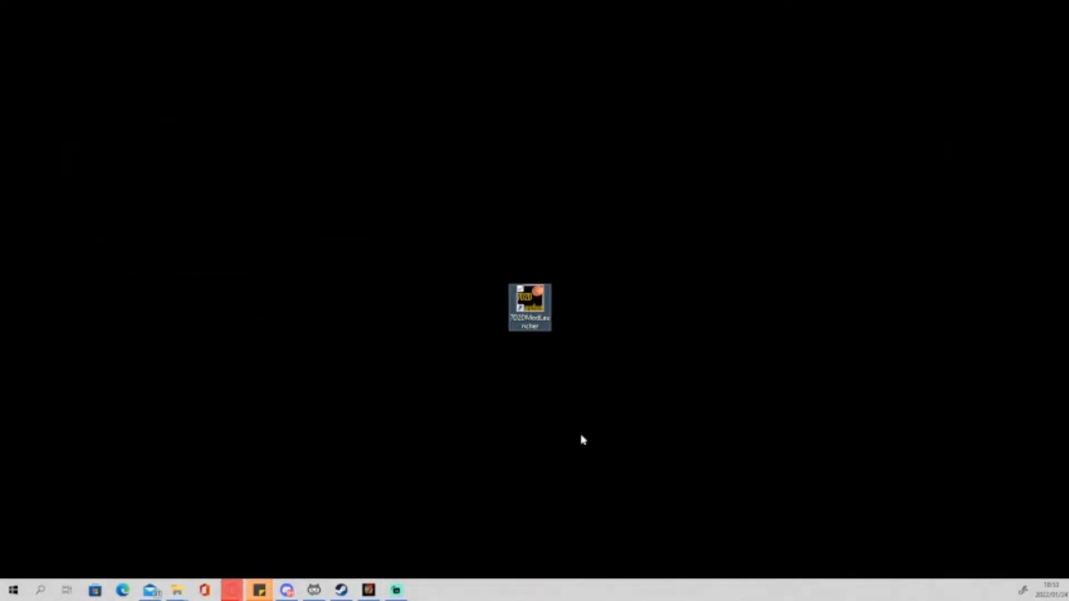
double_click(532, 311)
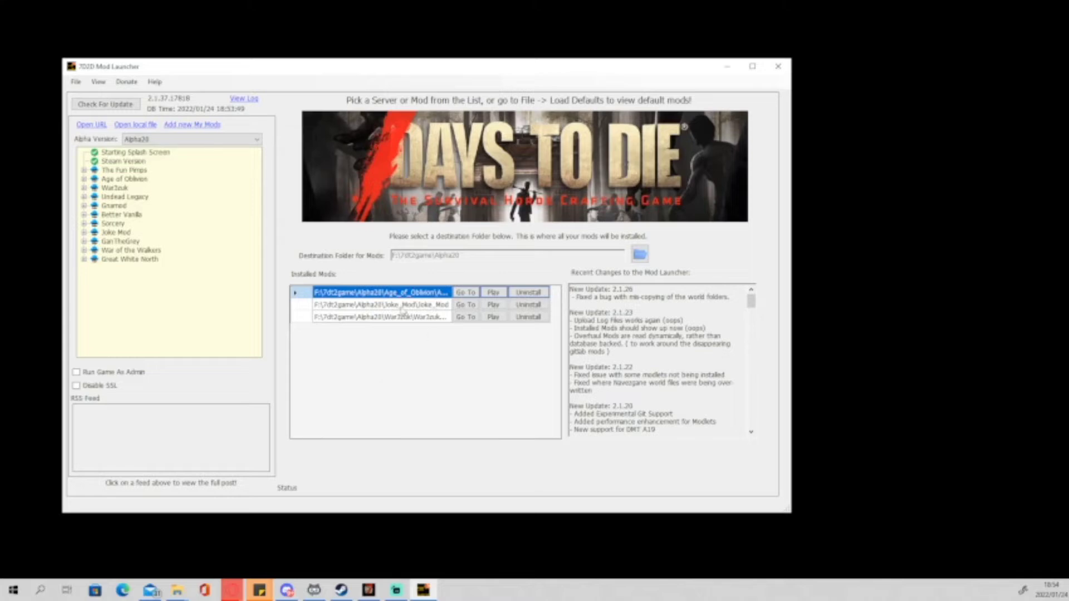
- Expand War of the Walkers in the Alpha20 mod list and select War of the Walkers v20.1.x.x Client
left_click_drag(439, 68, 551, 74)
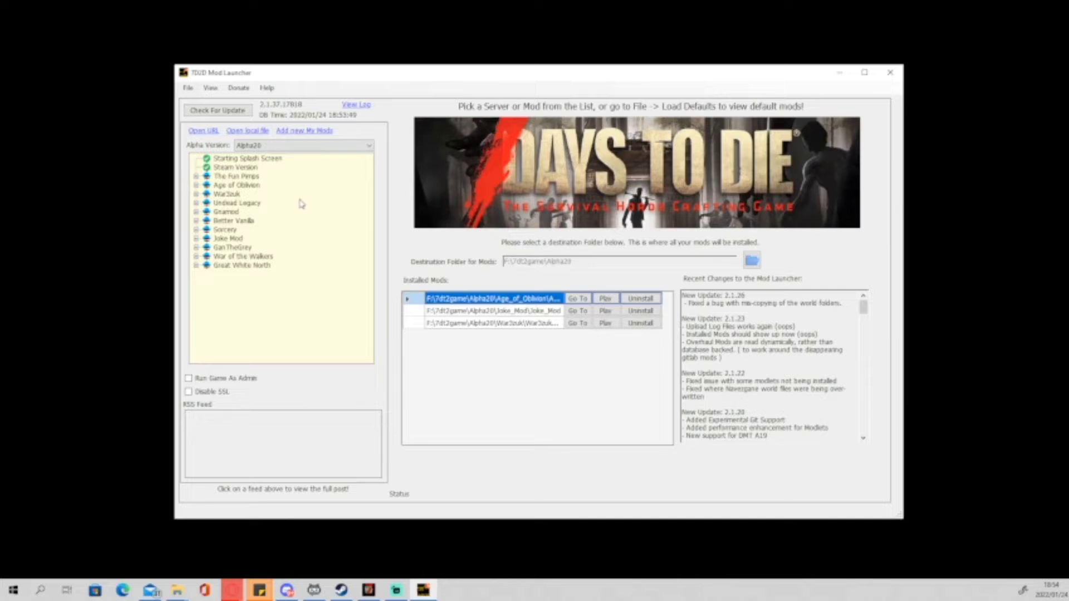
left_click(256, 186)
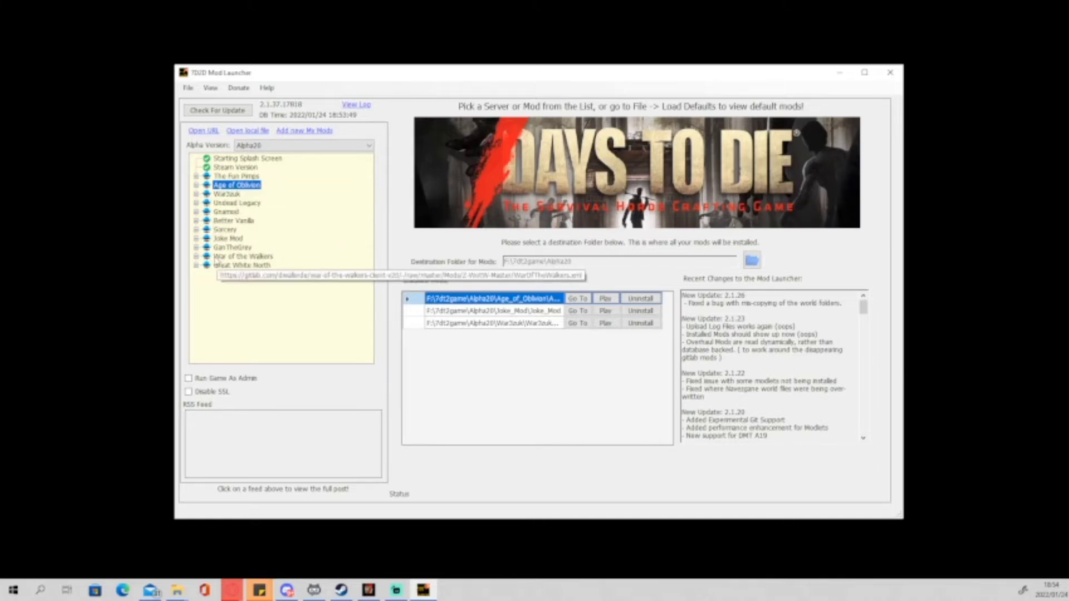
left_click(241, 257)
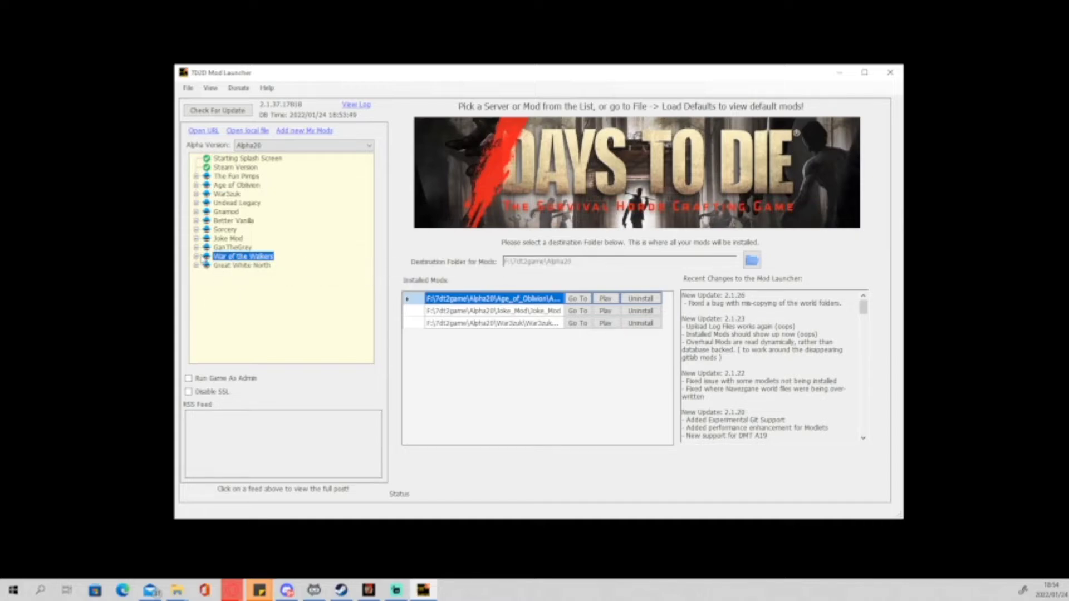
double_click(242, 257)
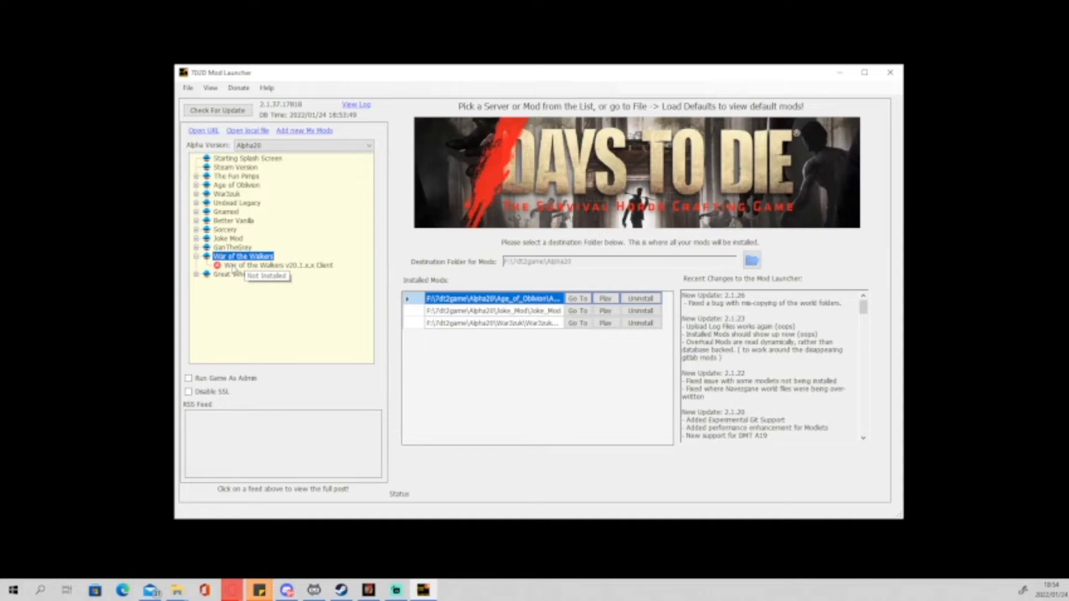
left_click(281, 267)
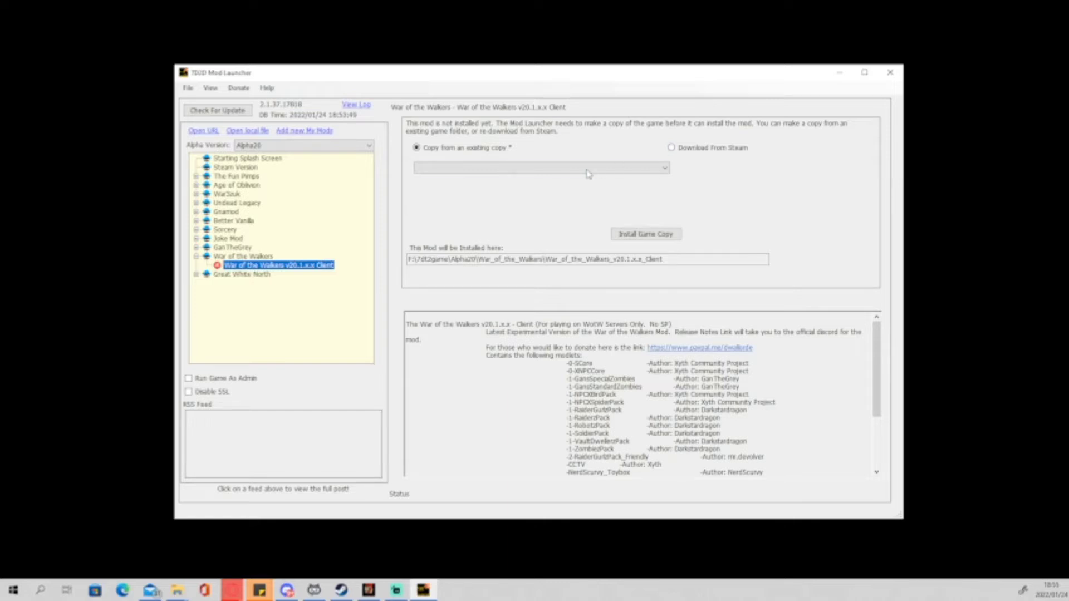
left_click(553, 169)
left_click(435, 178)
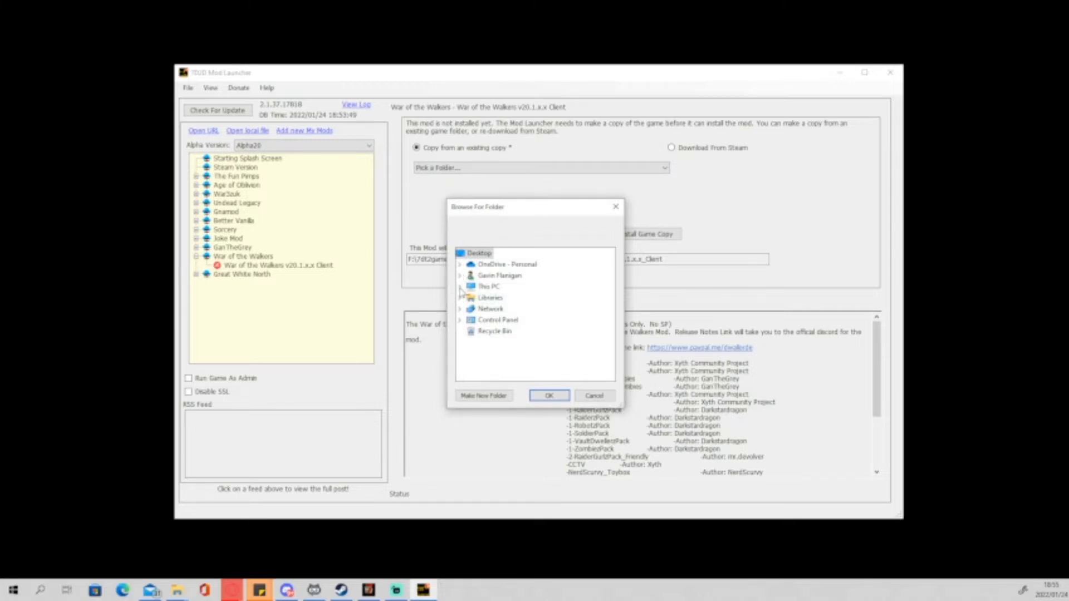
left_click(593, 397)
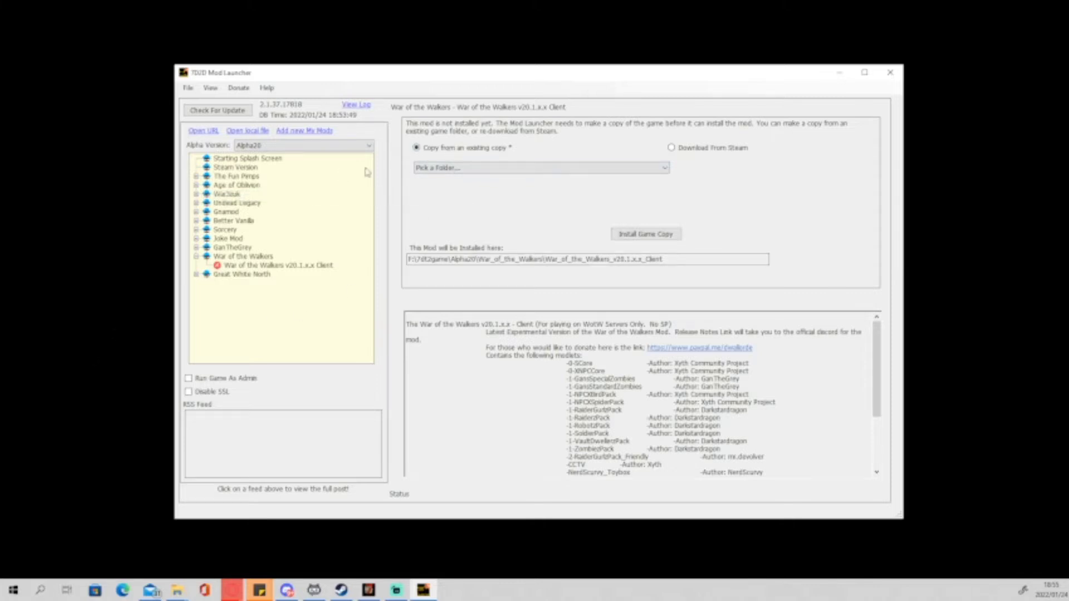
- Start picking a folder for the existing game copy and expand This PC in the folder tree
left_click(438, 169)
left_click(456, 180)
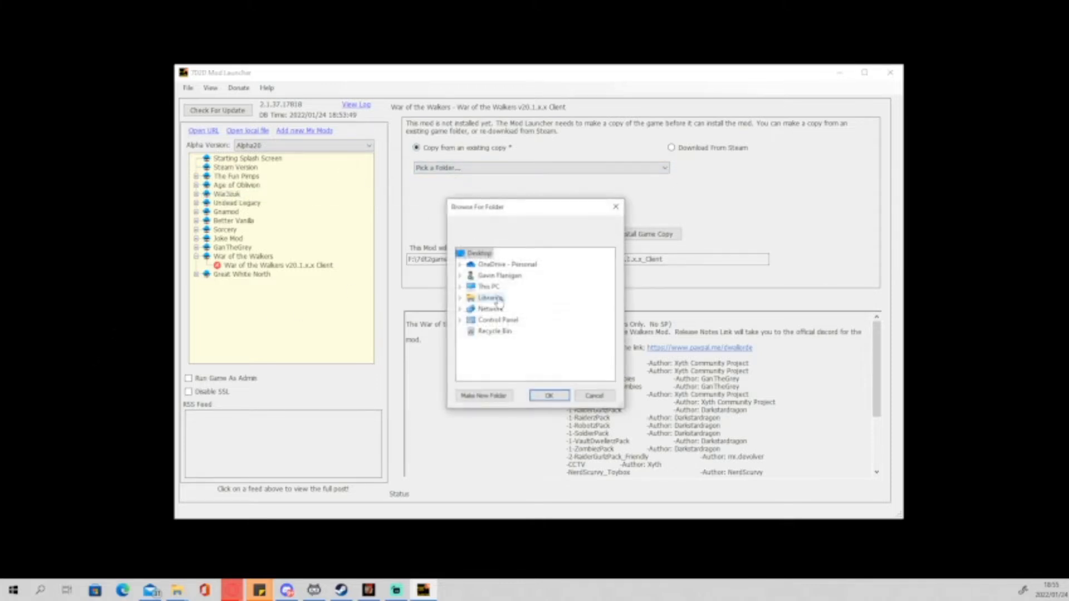
left_click(461, 300)
left_click(463, 301)
left_click(462, 287)
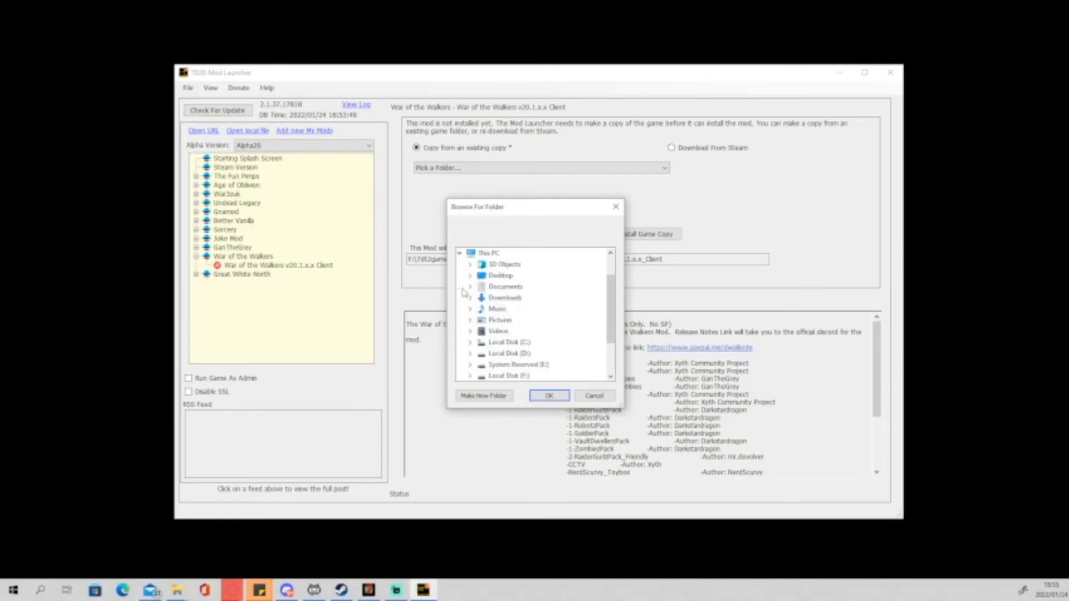
- Look through the folders on Local Disk (G:) and Local Disk (F:) for the Steam game installation
scroll(494, 358, "down", 1)
left_click(494, 354)
double_click(494, 354)
scroll(554, 357, "down", 4)
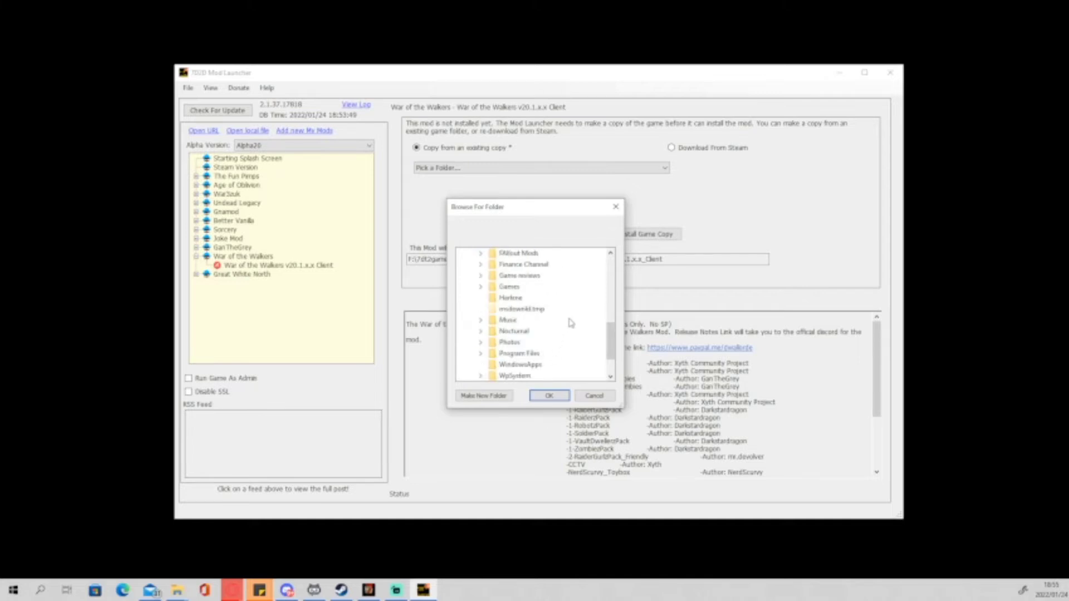
scroll(570, 323, "up", 3)
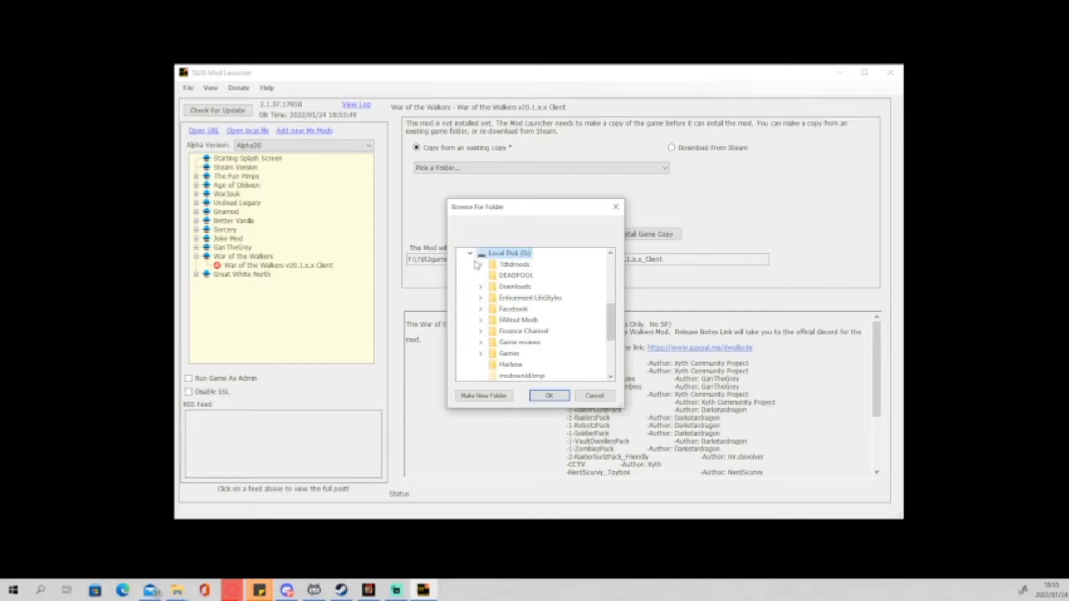
left_click(470, 254)
double_click(484, 326)
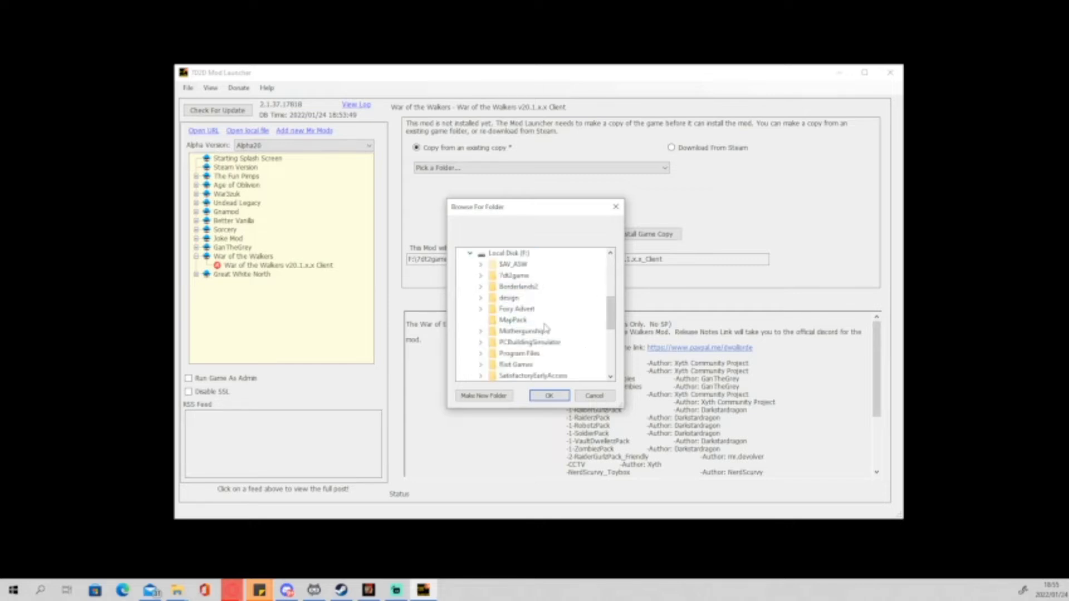
left_click(470, 254)
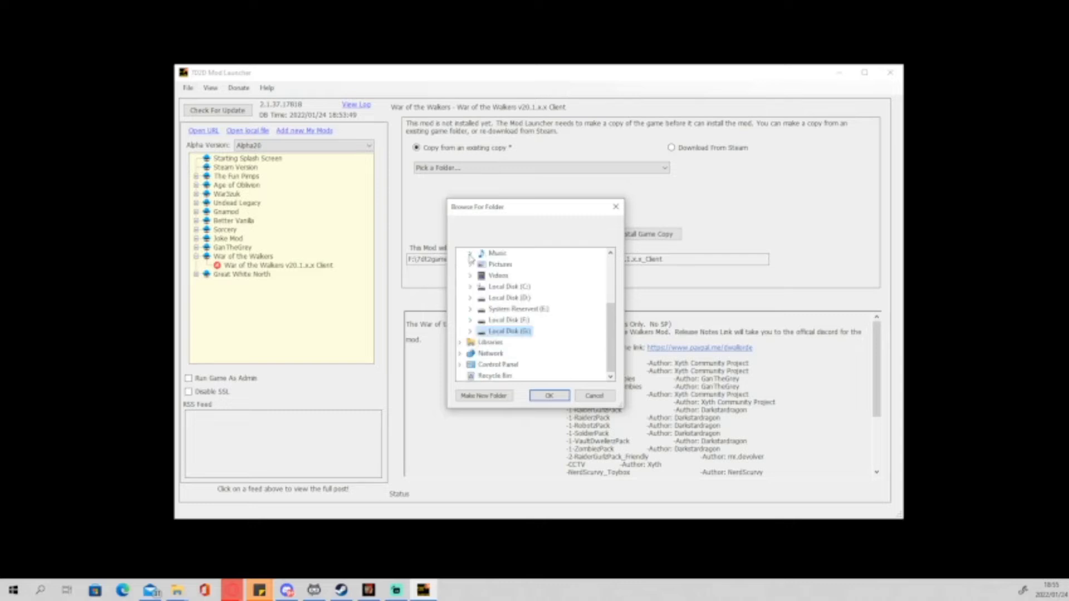
double_click(504, 332)
scroll(504, 348, "down", 1)
scroll(518, 354, "down", 2)
scroll(537, 340, "up", 3)
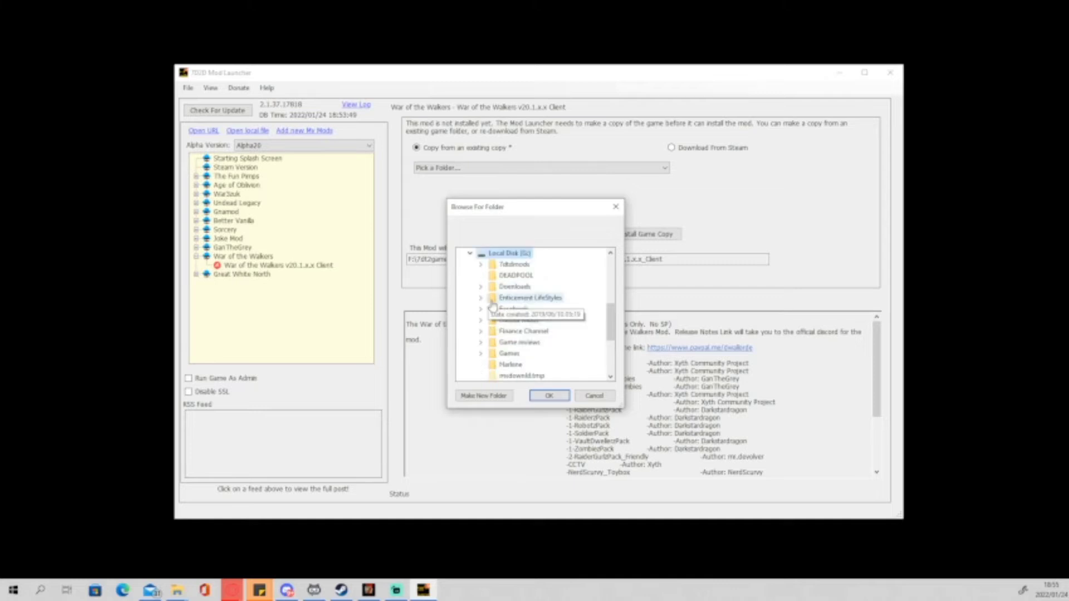
left_click(469, 254)
- Set the existing game copy to the folder F:\SteamLibrary\steamapps\common\7 Days To Die
left_click(470, 321)
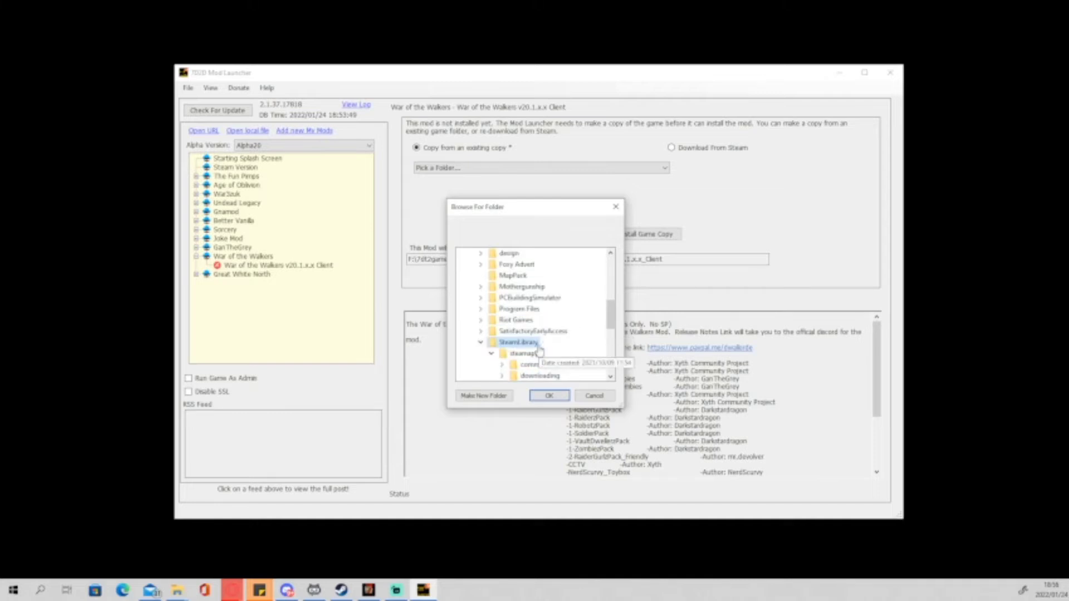
left_click(534, 332)
left_click(550, 265)
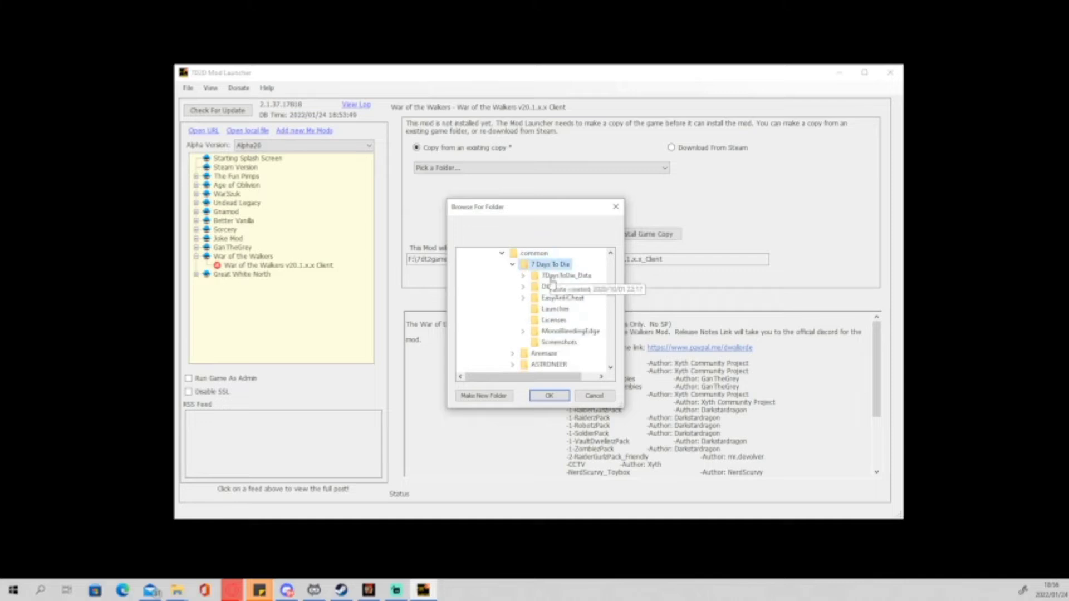
left_click(548, 396)
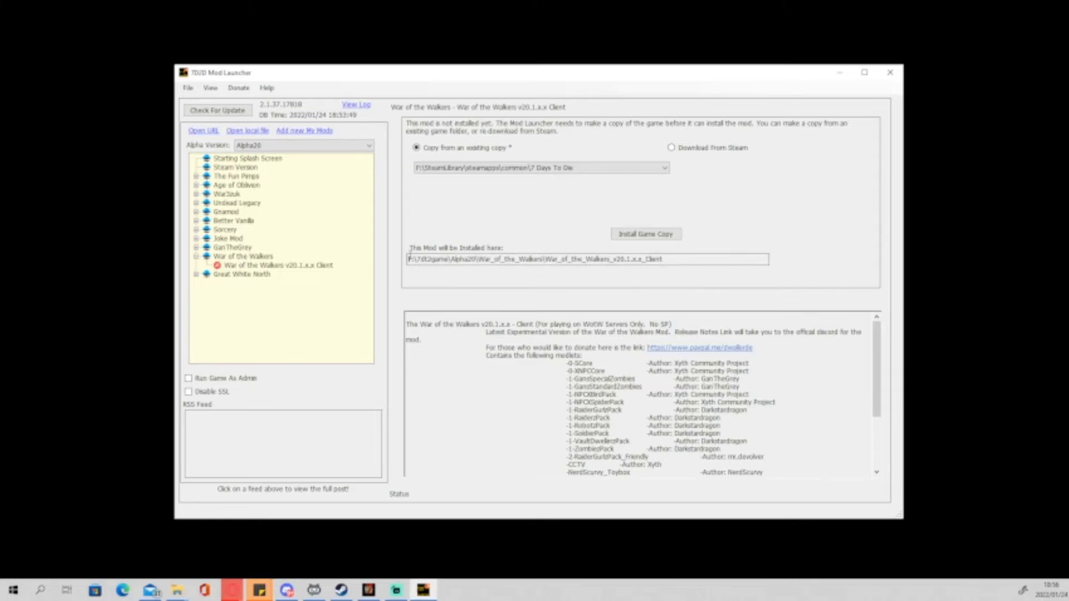
- Try to install the game copy for War of the Walkers into its Alpha20 mod folder
left_click_drag(409, 258, 682, 271)
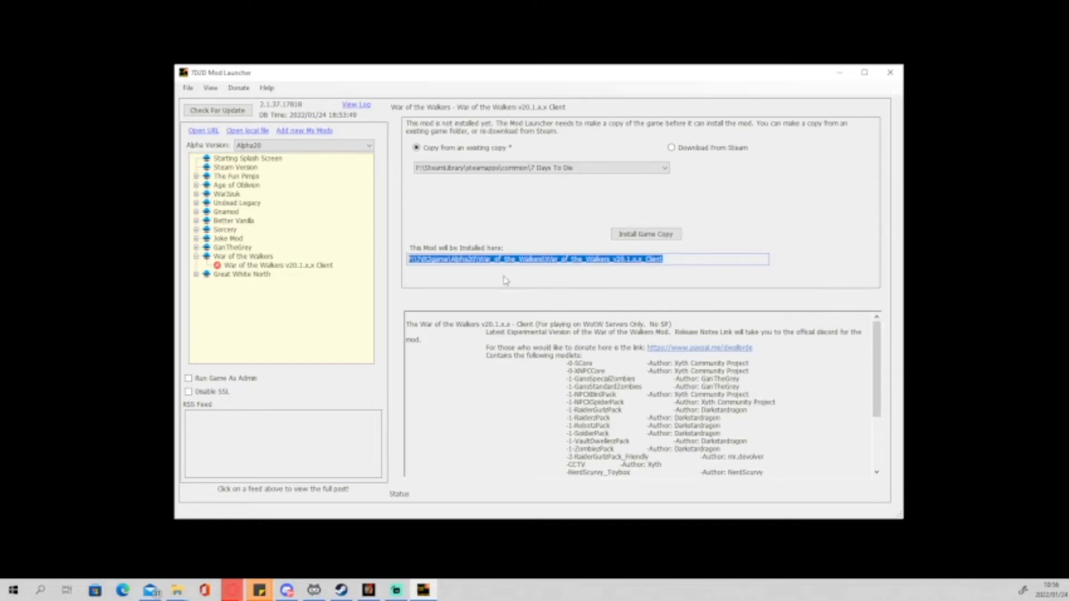
left_click(646, 234)
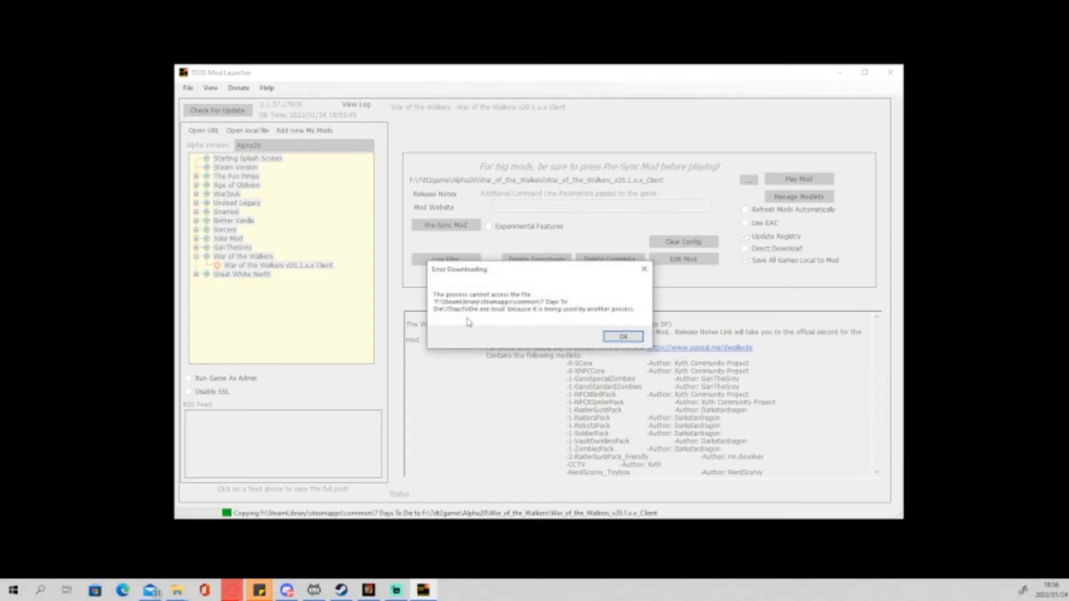
left_click(623, 337)
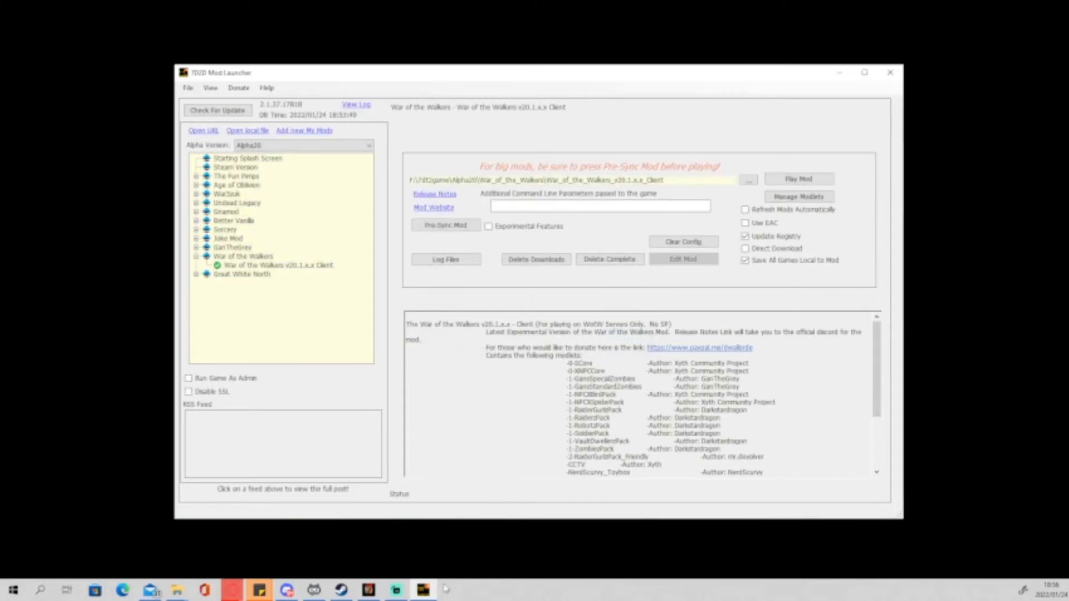
- Close the other running program that uses the game files and completely delete the partial War of the Walkers v20.1.x.x Client copy
left_click(365, 596)
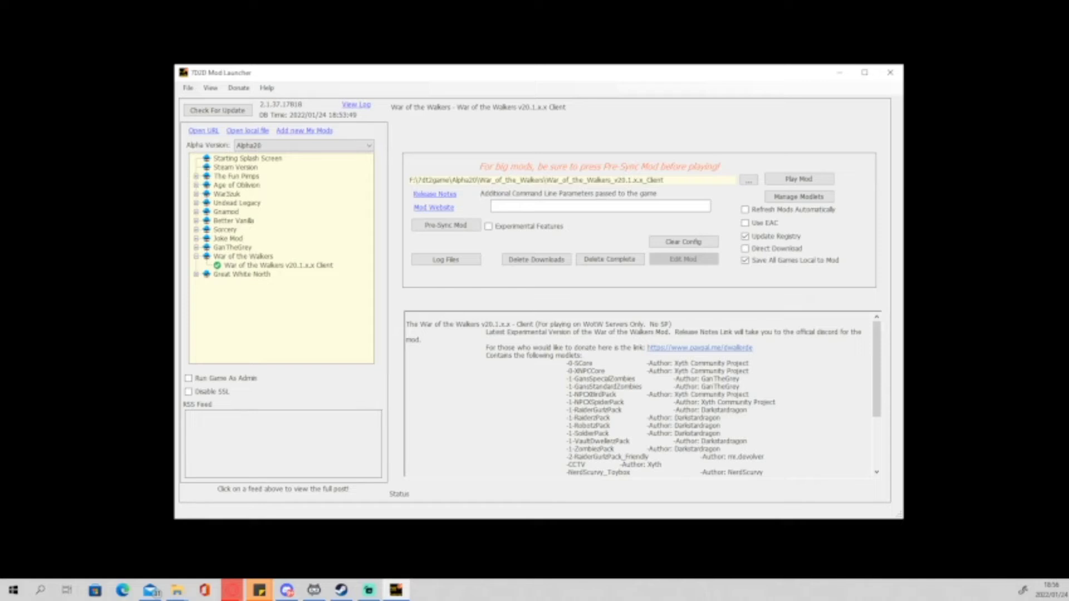
left_click(267, 265)
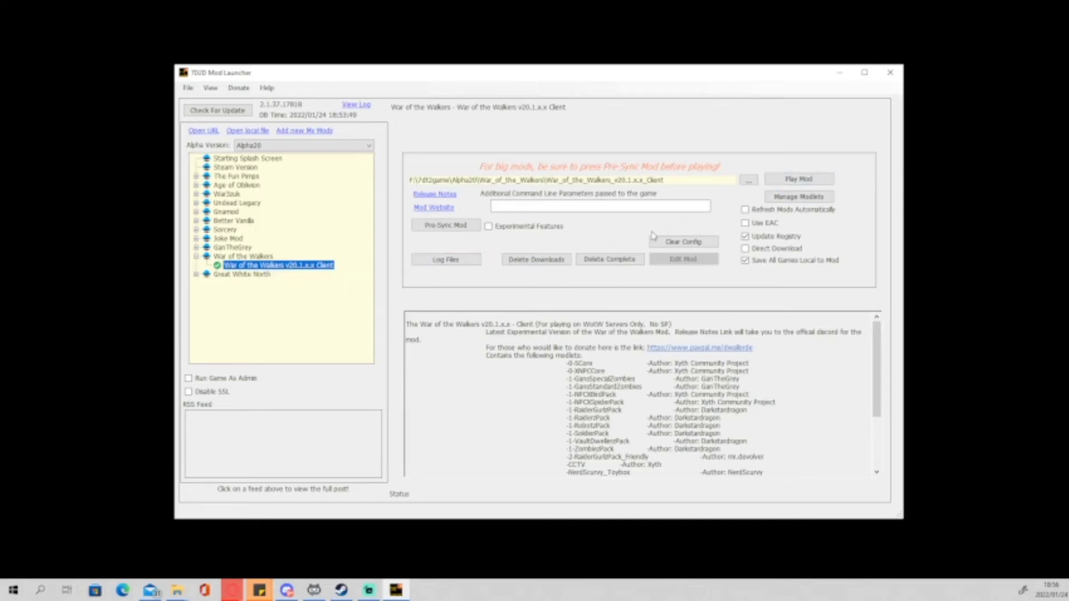
left_click(618, 260)
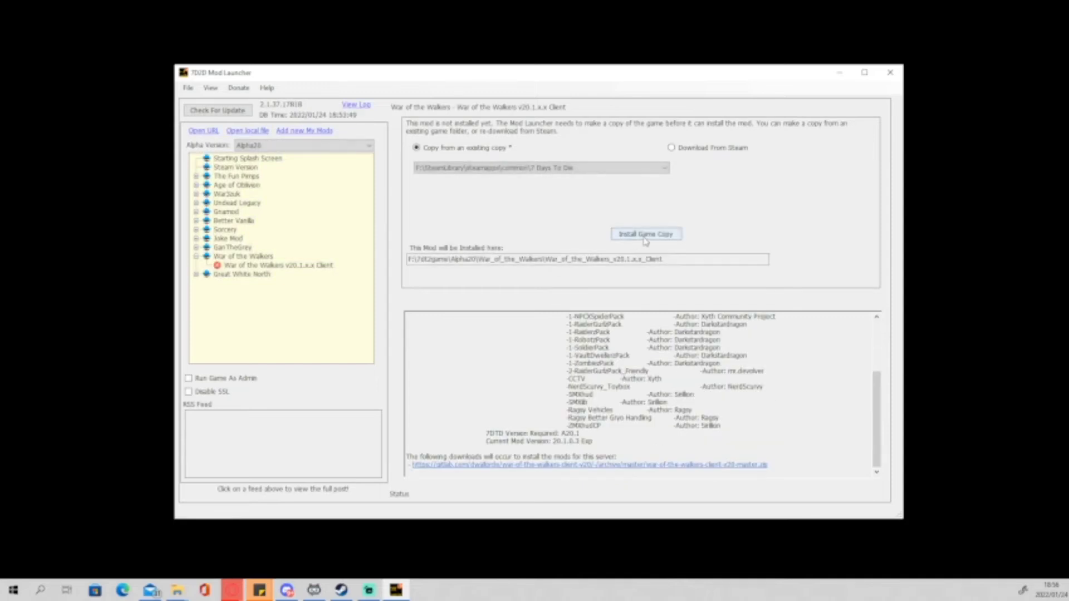
- Install the War of the Walkers game copy again and pre-sync the mod, accepting the download of its missing files
left_click(647, 236)
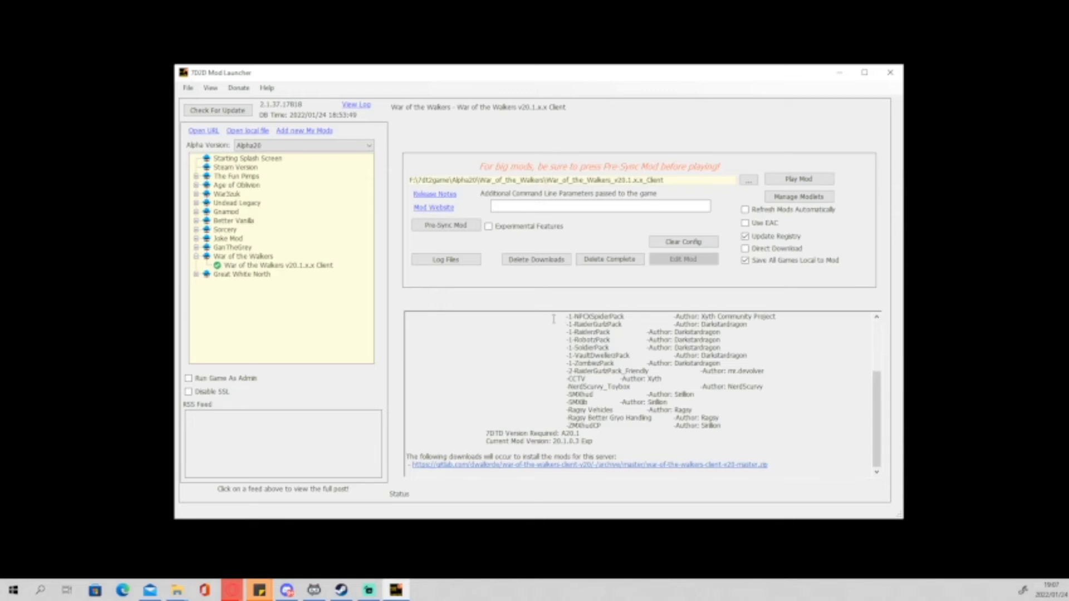
left_click(460, 228)
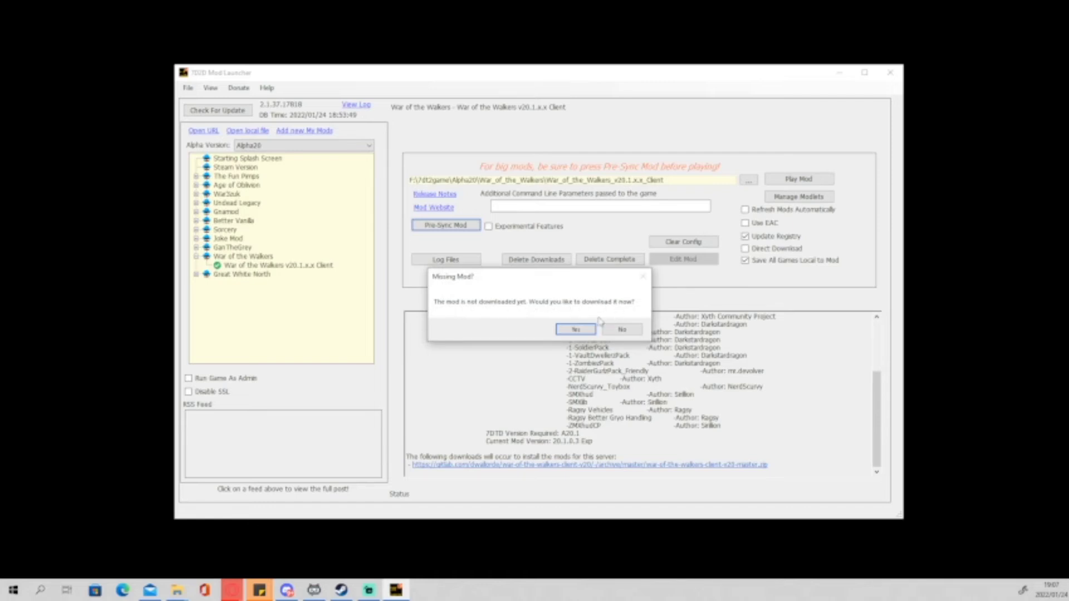
left_click(577, 333)
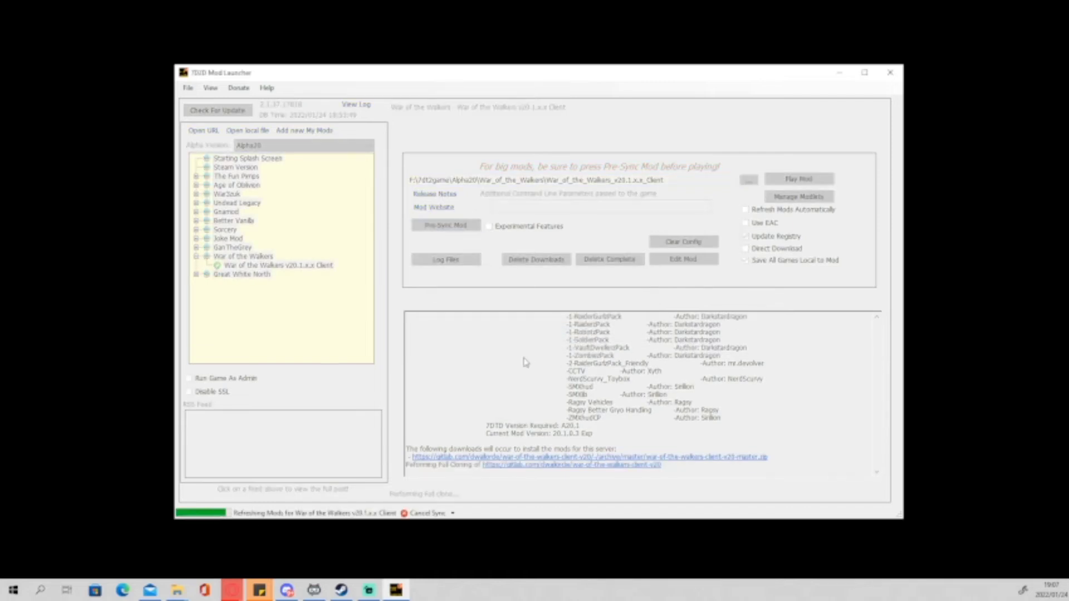